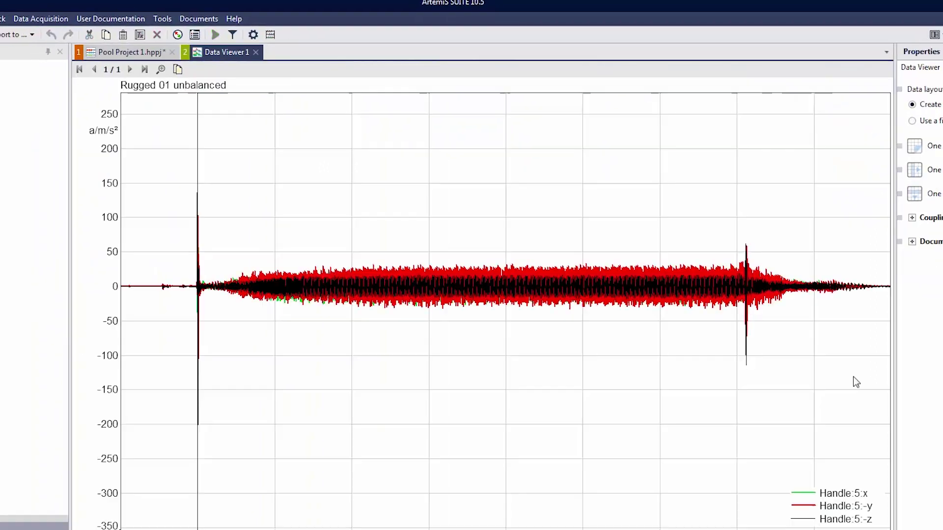
# Examine the x, y and z handle acceleration signals in a short section from about 3.275 to 3.335 s.
pyautogui.moveTo(379, 235); pyautogui.dragTo(386, 304)
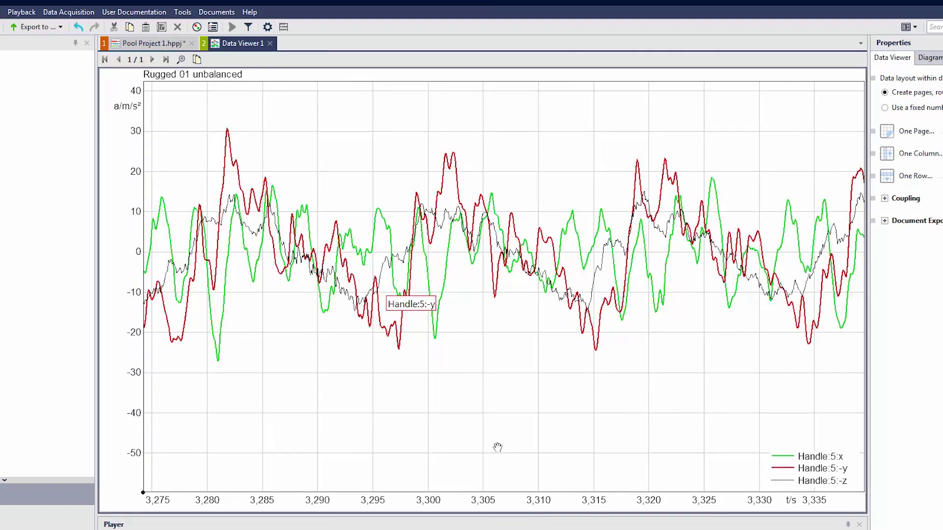
pyautogui.click(847, 469)
pyautogui.click(630, 439)
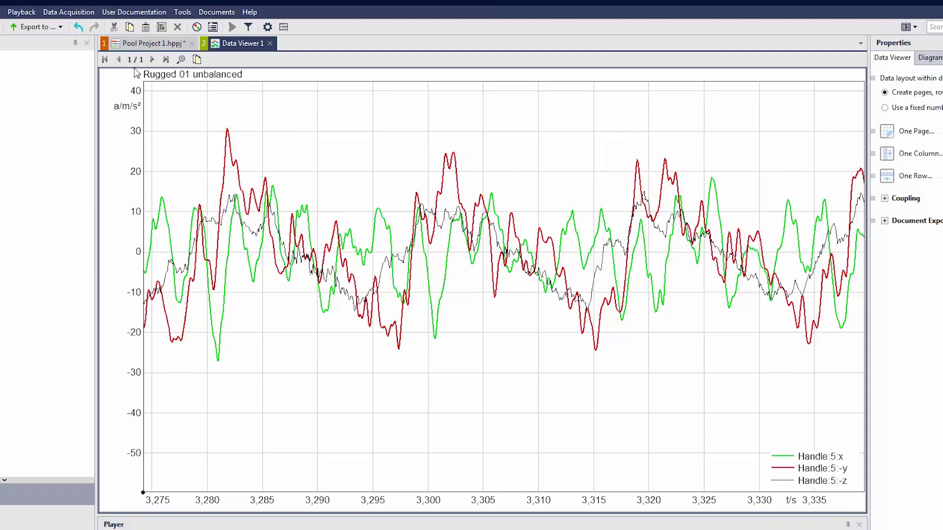
# Insert a Vector Magnitude filter into the filter pool of Pool Project 1.
pyautogui.click(135, 43)
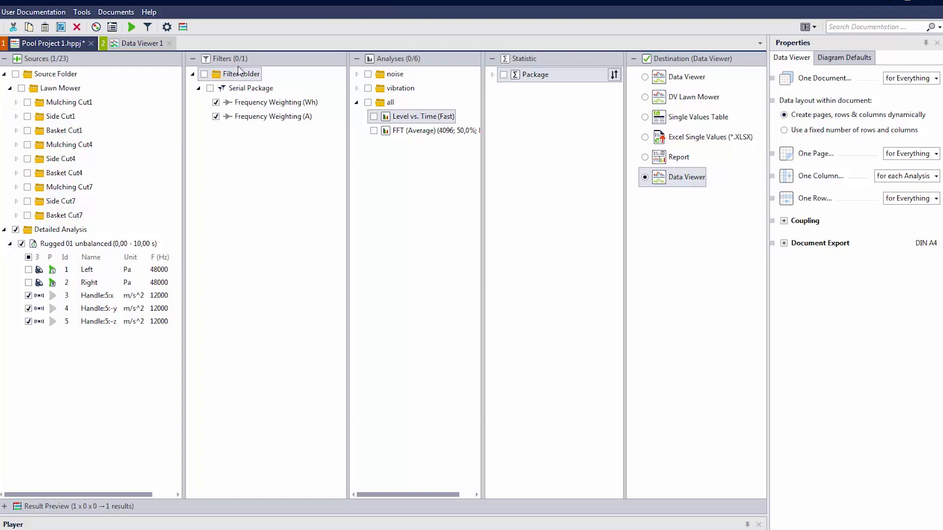
pyautogui.rightClick(224, 161)
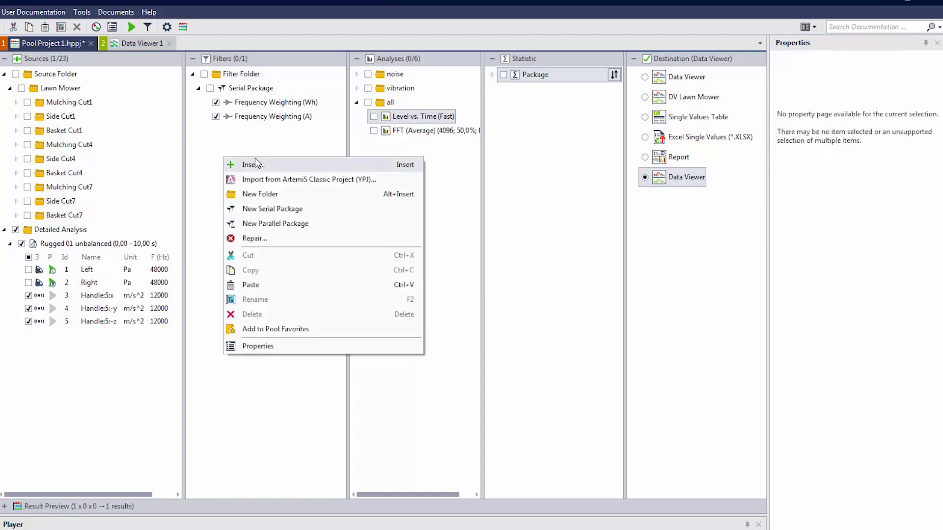
pyautogui.click(255, 166)
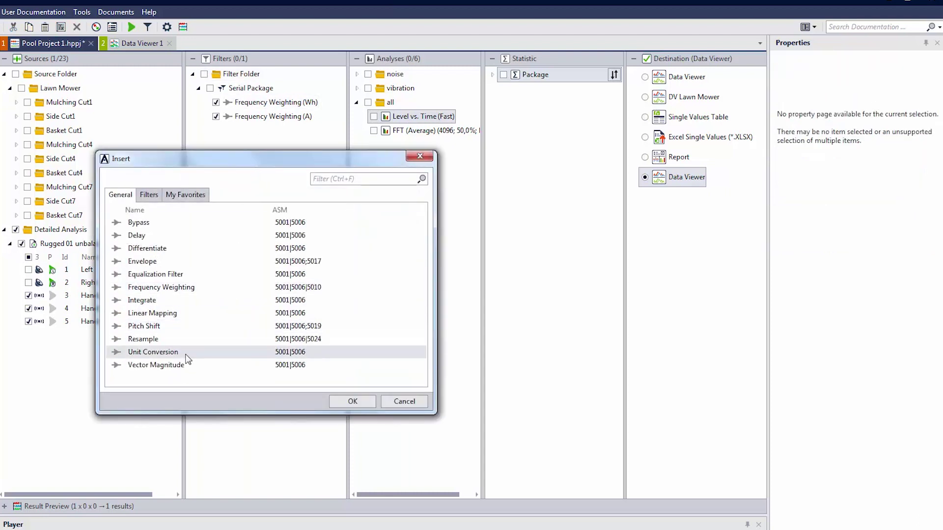
pyautogui.click(180, 370)
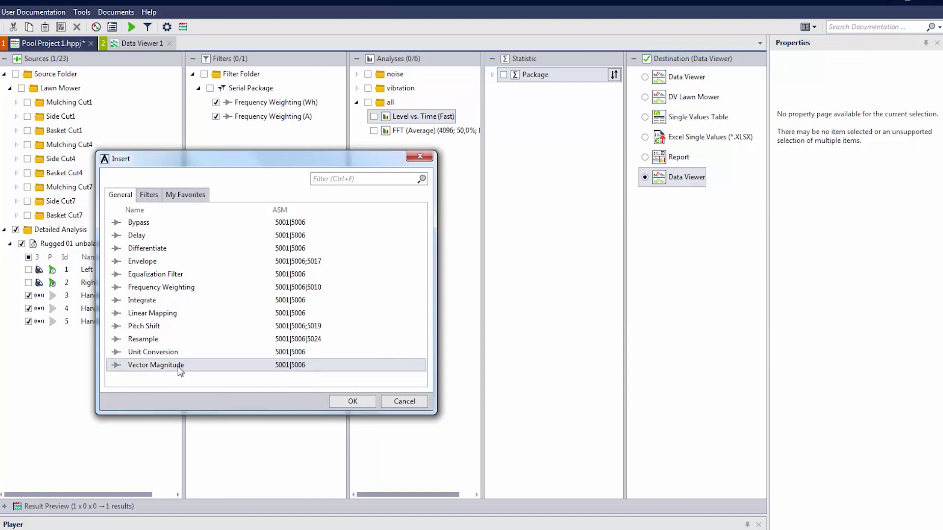
pyautogui.click(365, 404)
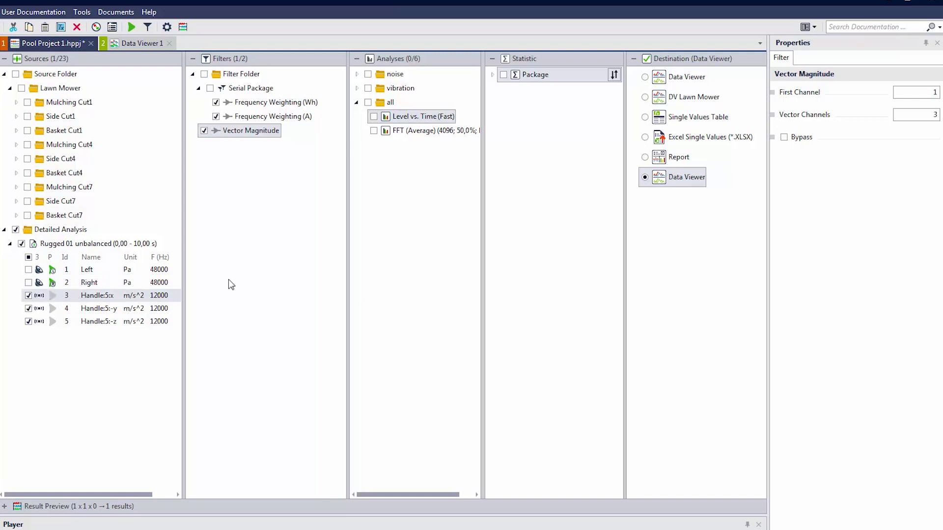
# Set the Vector Magnitude filter's first channel to 3, enable Bypass, and calculate the result in a new Data Viewer.
pyautogui.click(933, 92)
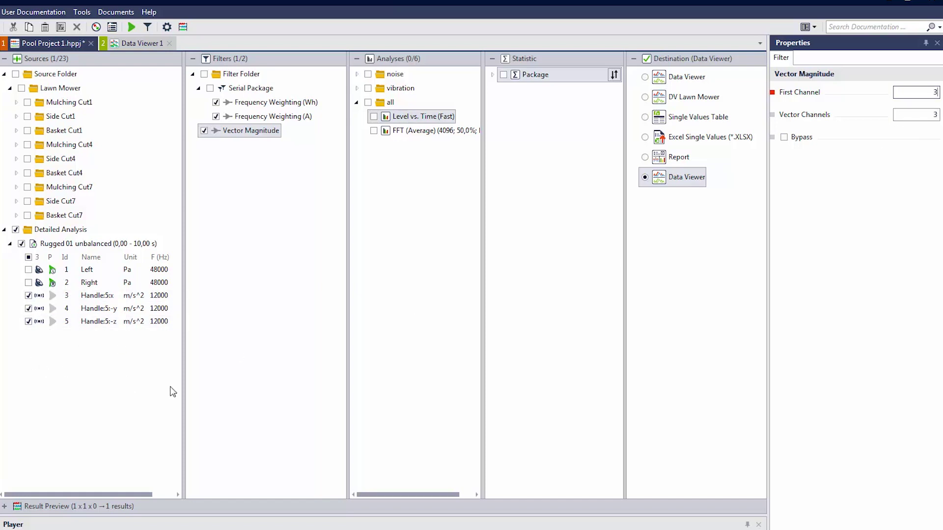
pyautogui.click(784, 137)
pyautogui.click(183, 27)
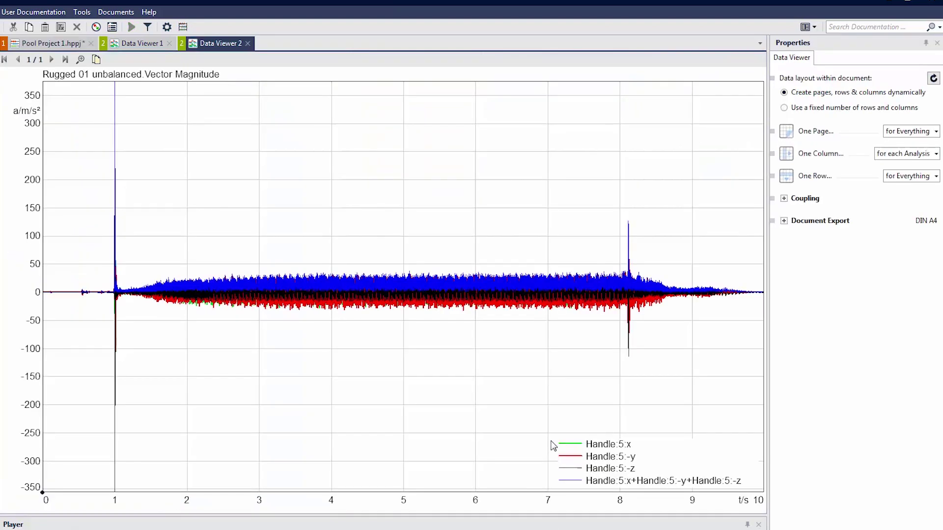
# Show the section from about 3.03 to 3.14 s and give the blue vector magnitude curve a thick solid line.
pyautogui.moveTo(261, 265); pyautogui.dragTo(269, 330)
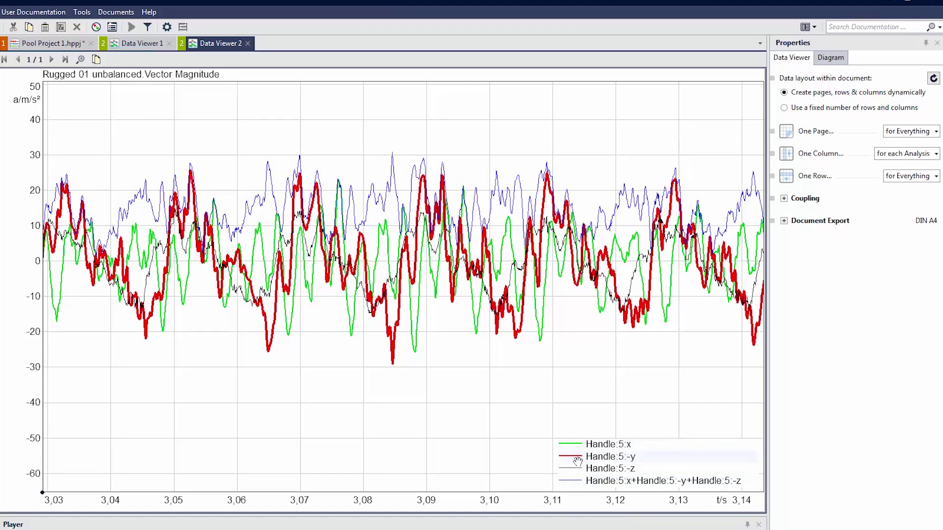
pyautogui.rightClick(376, 187)
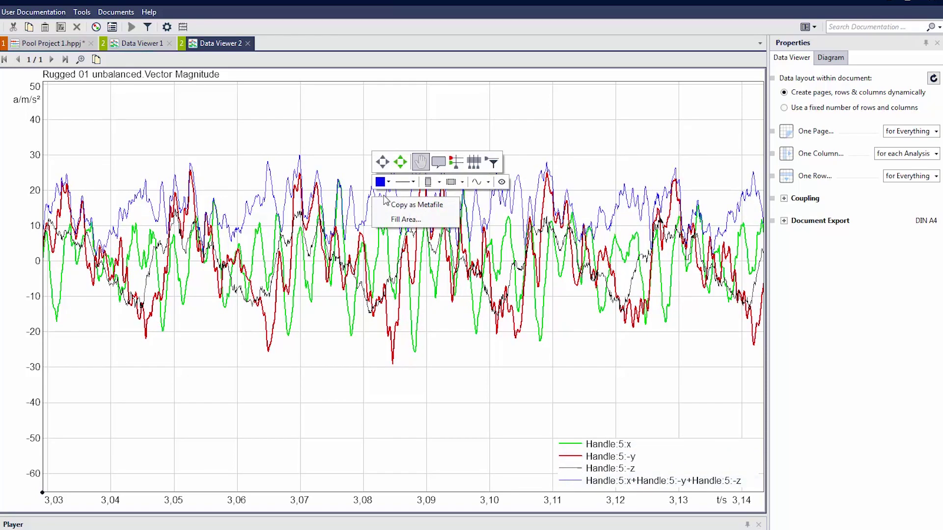
pyautogui.click(405, 181)
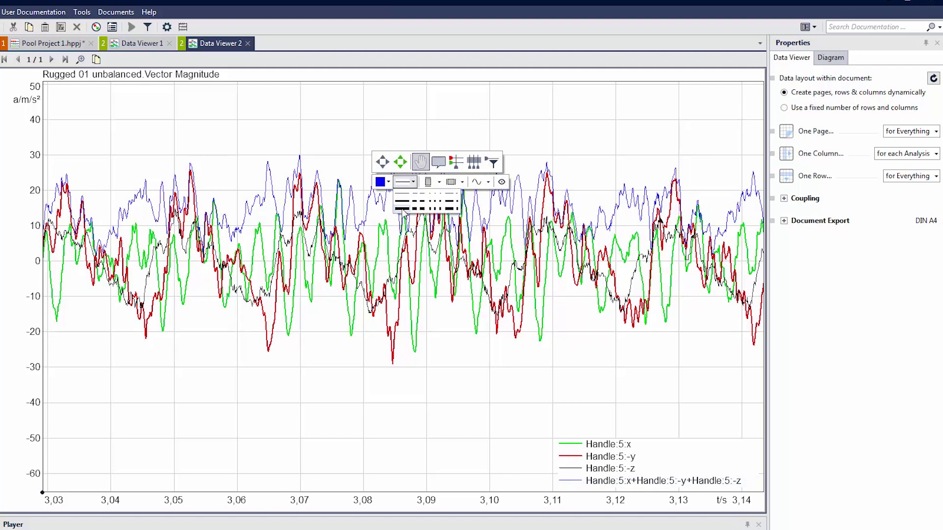
pyautogui.click(407, 210)
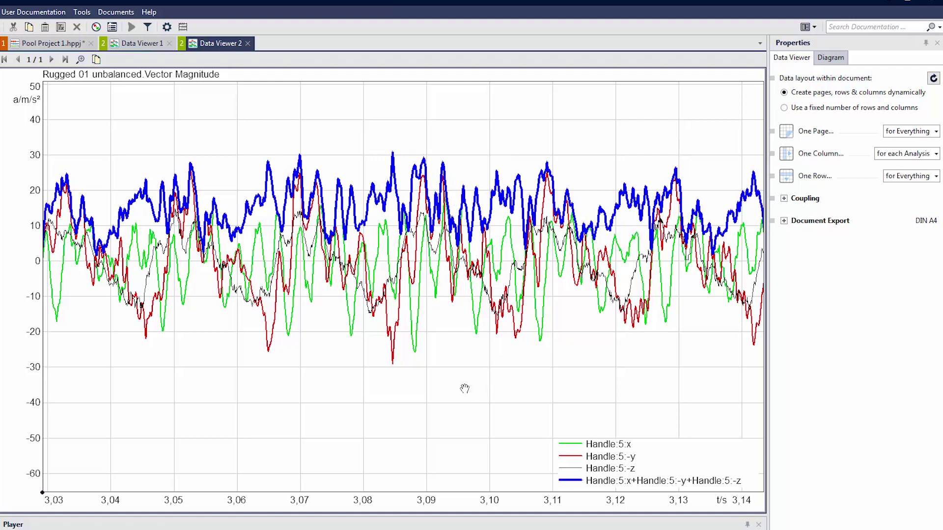
# Examine the vector magnitude curve against the amplitudes of the three individual handle channels.
pyautogui.rightClick(462, 382)
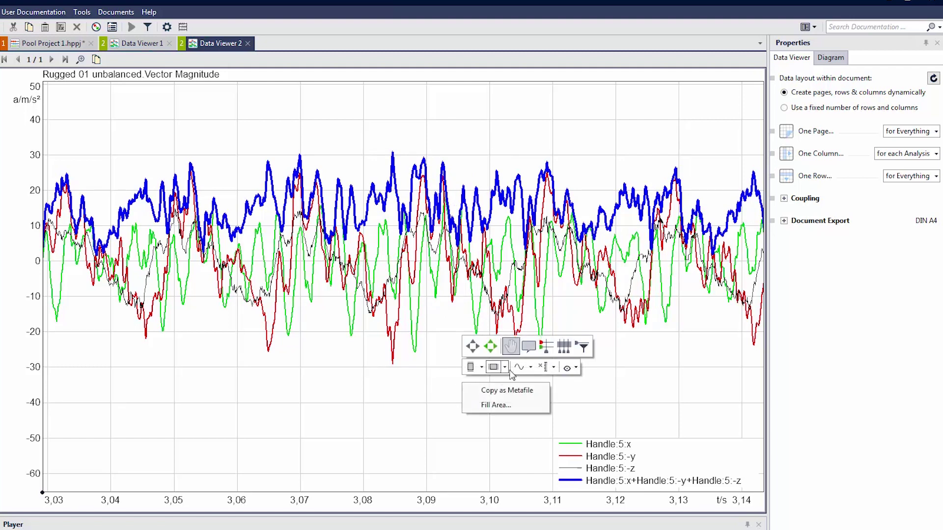
pyautogui.click(547, 346)
pyautogui.click(442, 394)
pyautogui.moveTo(417, 345)
pyautogui.mouseDown()
pyautogui.moveTo(362, 315)
pyautogui.moveTo(328, 393)
pyautogui.moveTo(340, 419)
pyautogui.mouseUp()
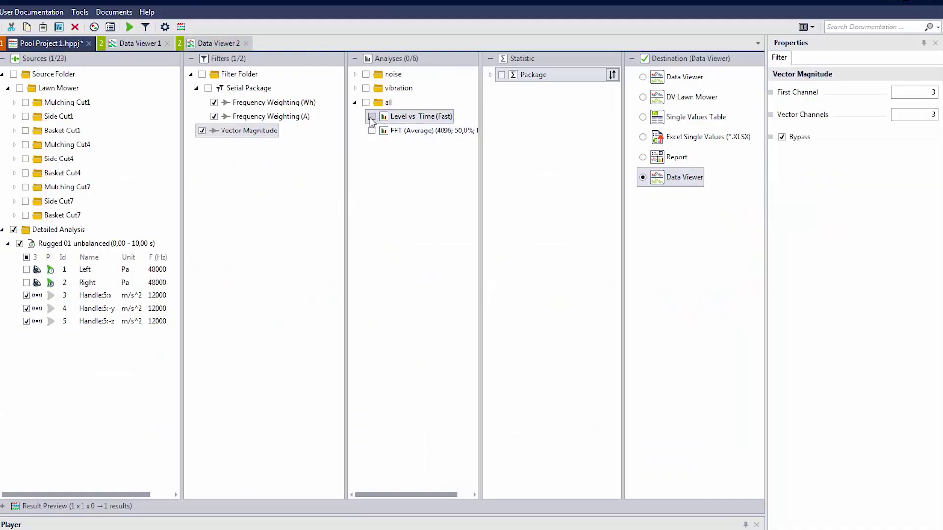
# Activate the Level vs. Time (Fast) analysis and calculate the handle channels and their vector magnitude into a new Data Viewer.
pyautogui.click(371, 117)
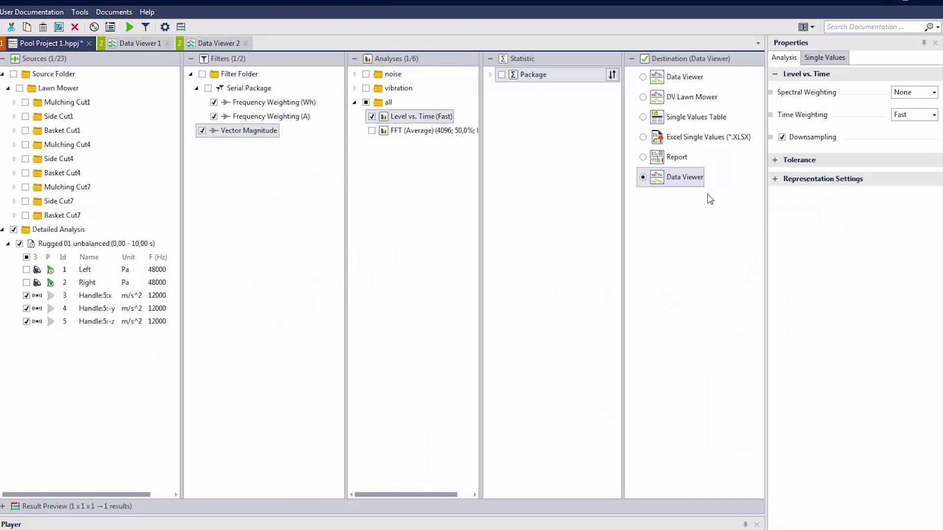
pyautogui.click(182, 26)
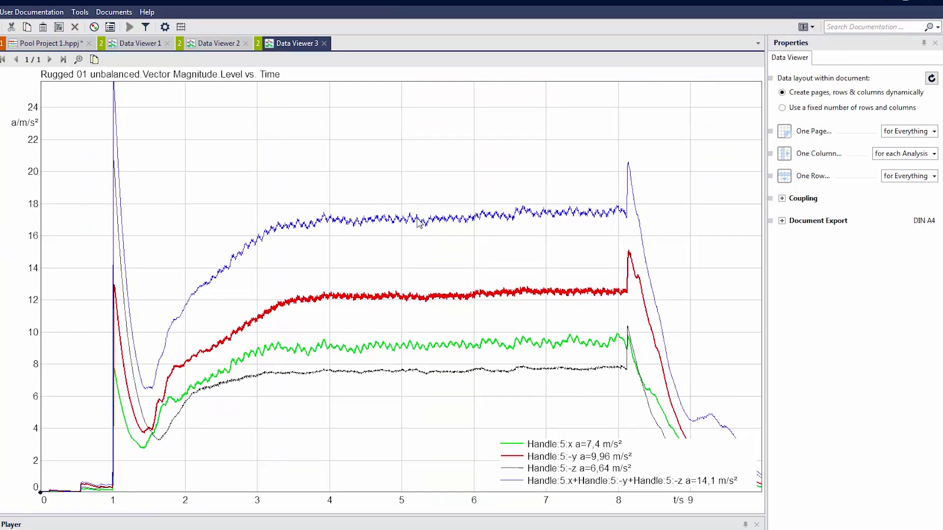
pyautogui.rightClick(443, 252)
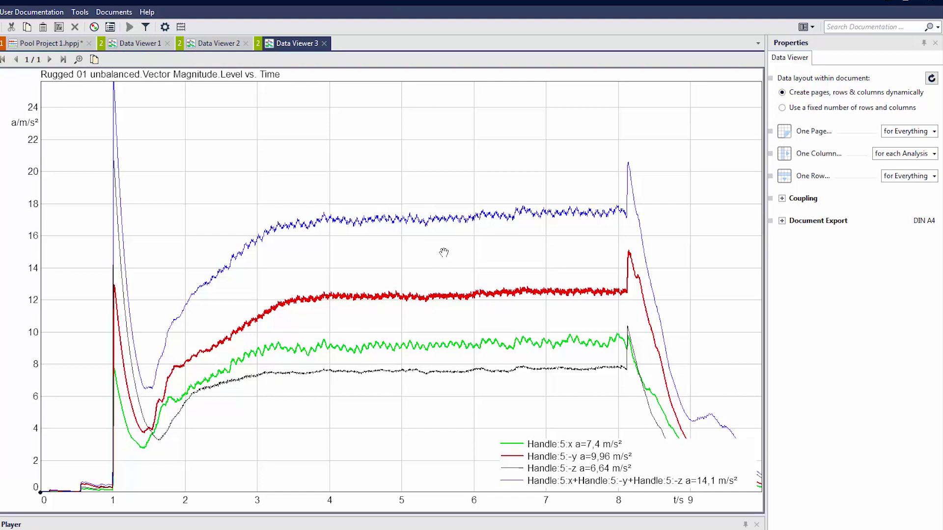
pyautogui.click(582, 440)
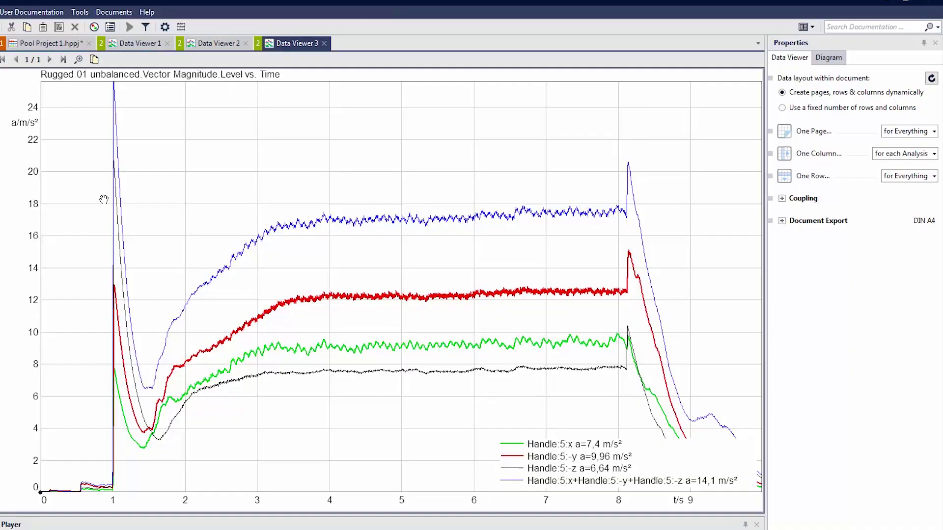
# Set the Level vs. Time analysis's spectral weighting to Wh and calculate the project again.
pyautogui.click(34, 46)
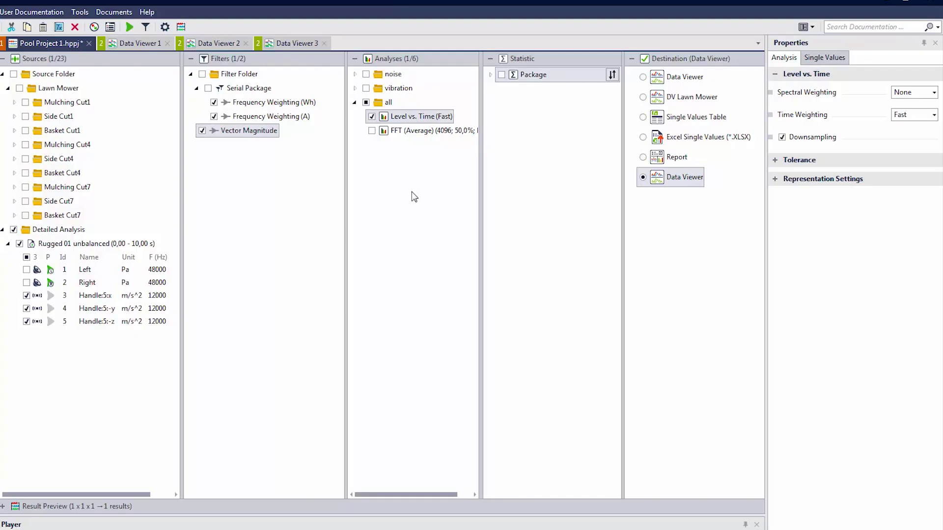
pyautogui.click(394, 118)
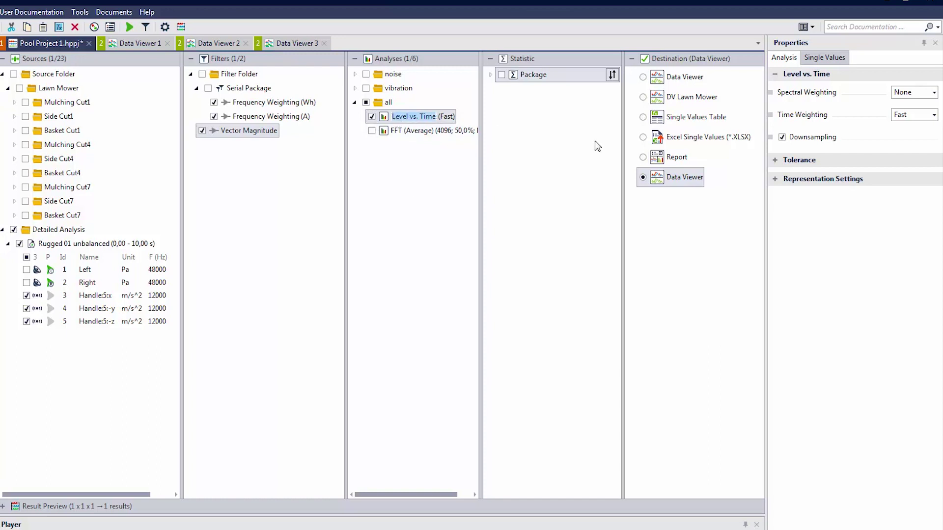
pyautogui.click(934, 94)
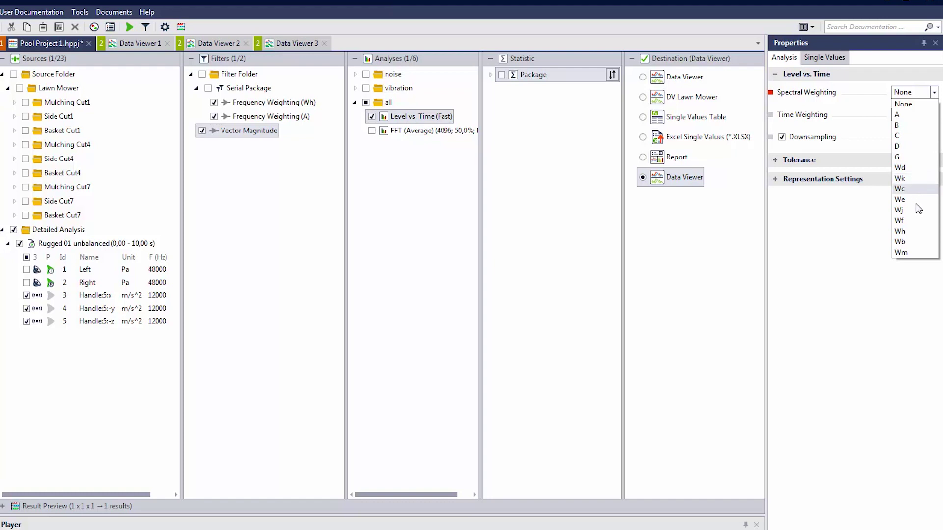
pyautogui.click(913, 232)
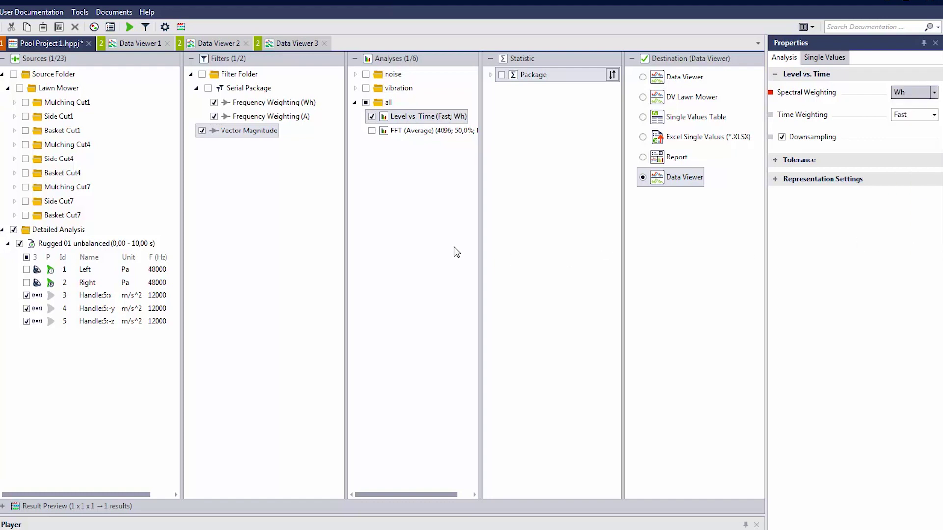
pyautogui.click(185, 28)
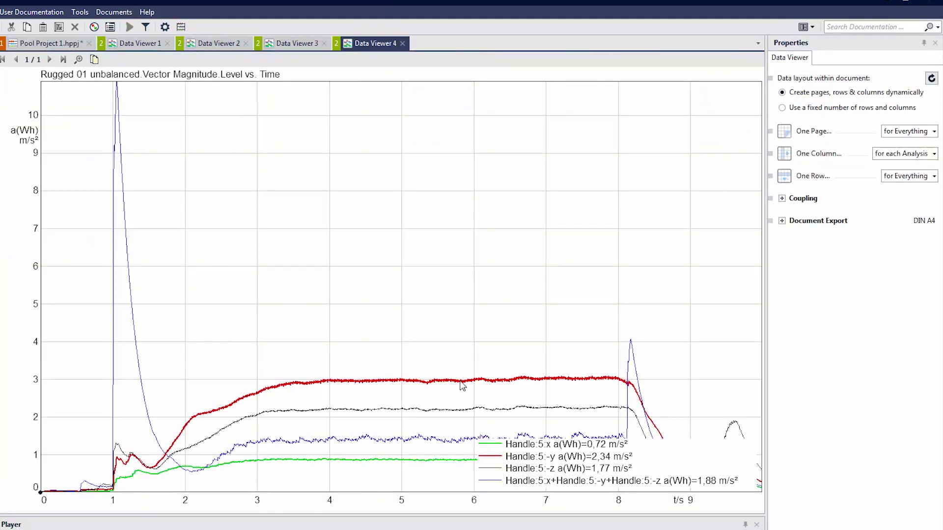
# Compare the Wh-weighted level curves with the unweighted vector magnitude time signal in Data Viewer 2.
pyautogui.moveTo(28, 406); pyautogui.dragTo(45, 246)
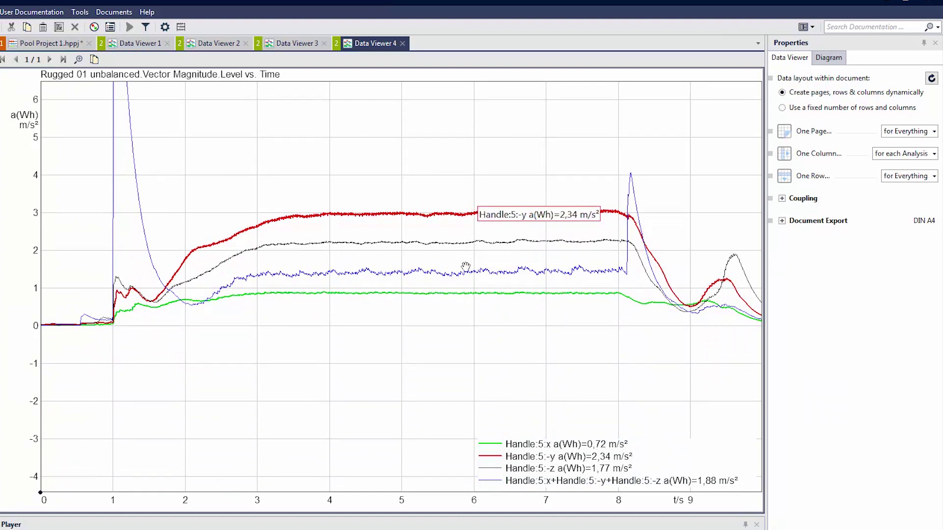
pyautogui.moveTo(467, 273)
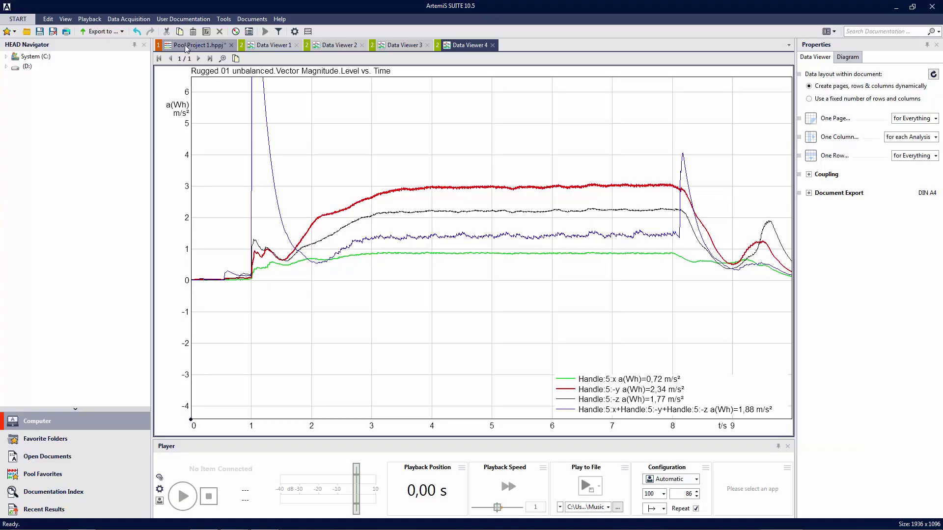
pyautogui.click(189, 45)
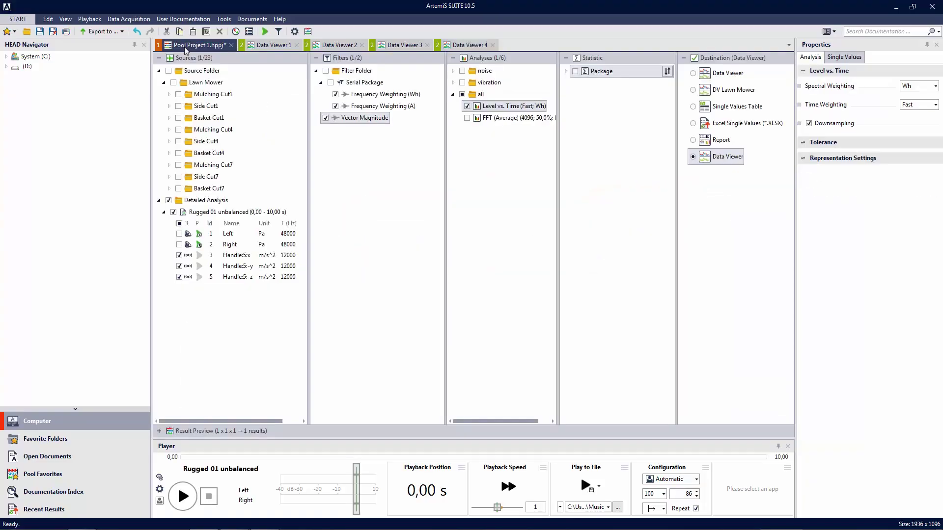
pyautogui.click(332, 45)
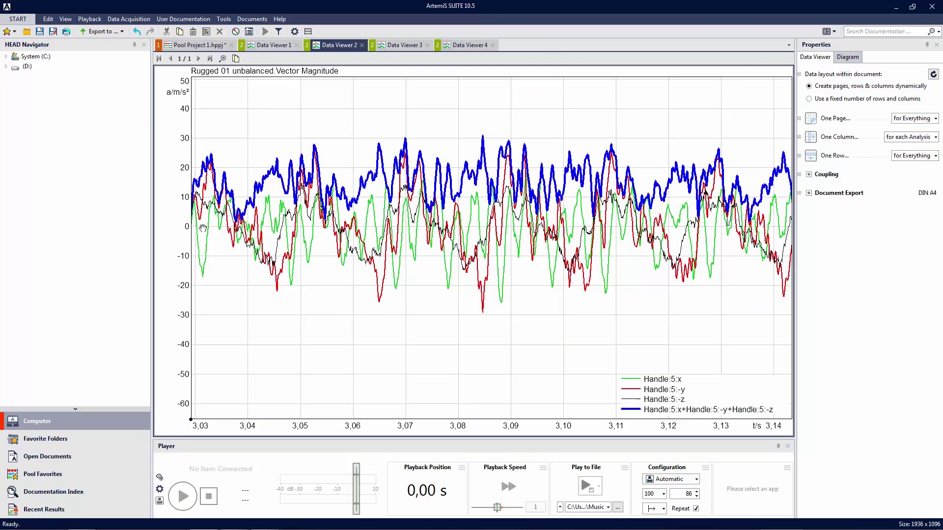